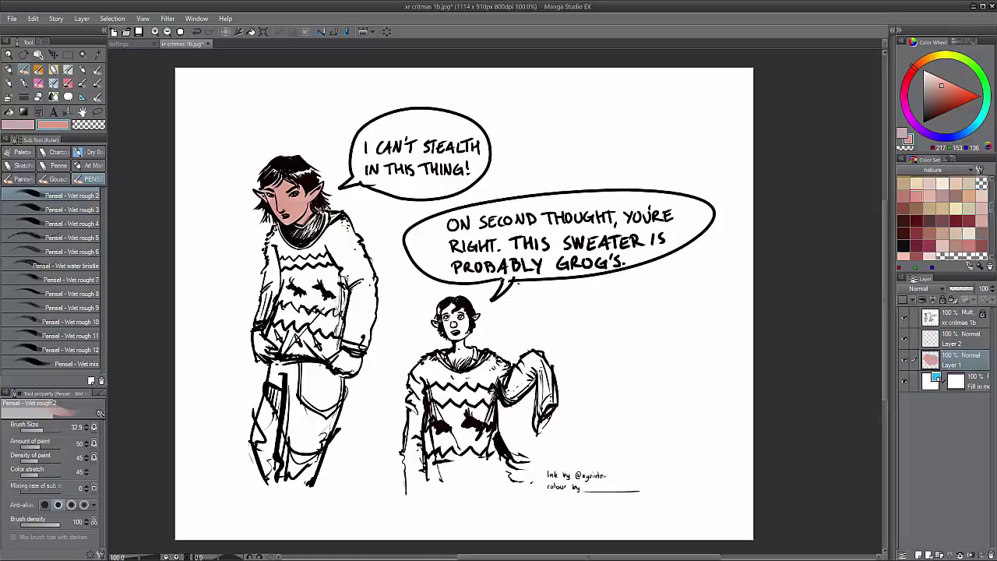
# Paint the taller figure's hands in a pink skin tone and the shorter figure's face, ears and neck in lighter RGB 225, 185, 166
pyautogui.moveTo(336, 364); pyautogui.dragTo(359, 363)
pyautogui.moveTo(257, 336)
pyautogui.mouseDown()
pyautogui.moveTo(270, 348)
pyautogui.moveTo(263, 355)
pyautogui.mouseUp()
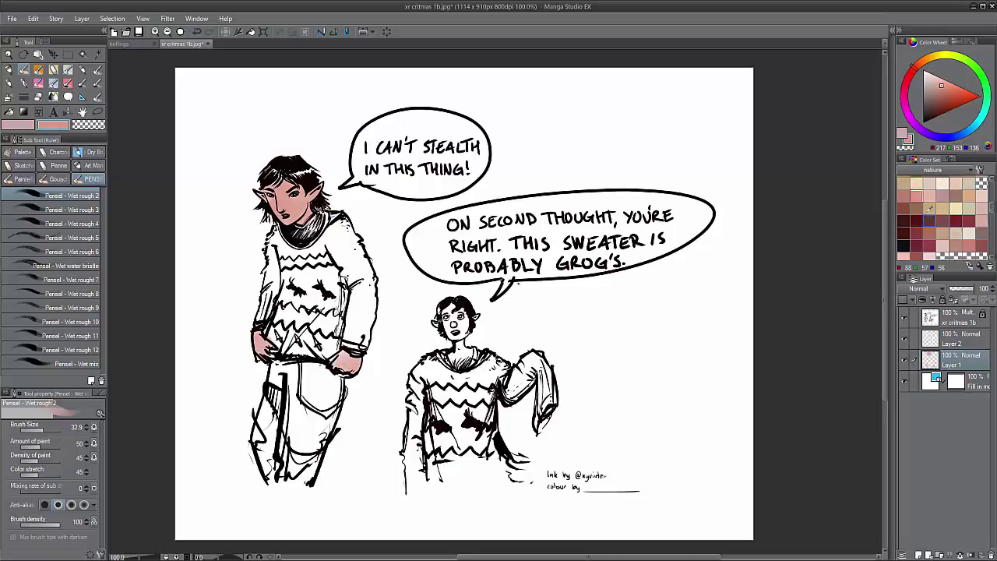
pyautogui.click(930, 196)
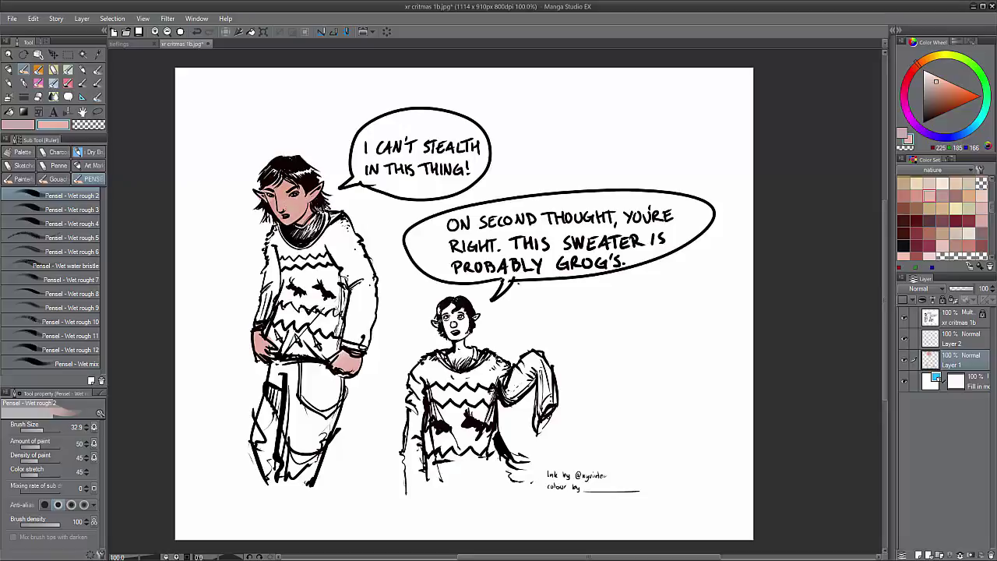
pyautogui.moveTo(993, 208); pyautogui.dragTo(993, 206)
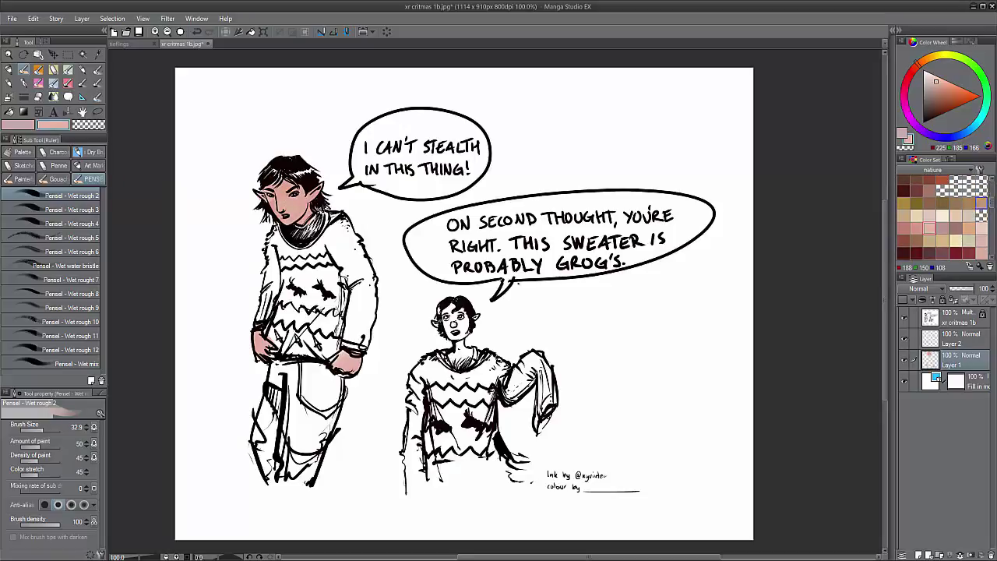
pyautogui.moveTo(447, 316)
pyautogui.mouseDown()
pyautogui.moveTo(455, 337)
pyautogui.moveTo(467, 318)
pyautogui.moveTo(447, 321)
pyautogui.moveTo(458, 357)
pyautogui.moveTo(471, 355)
pyautogui.mouseUp()
pyautogui.press('c')
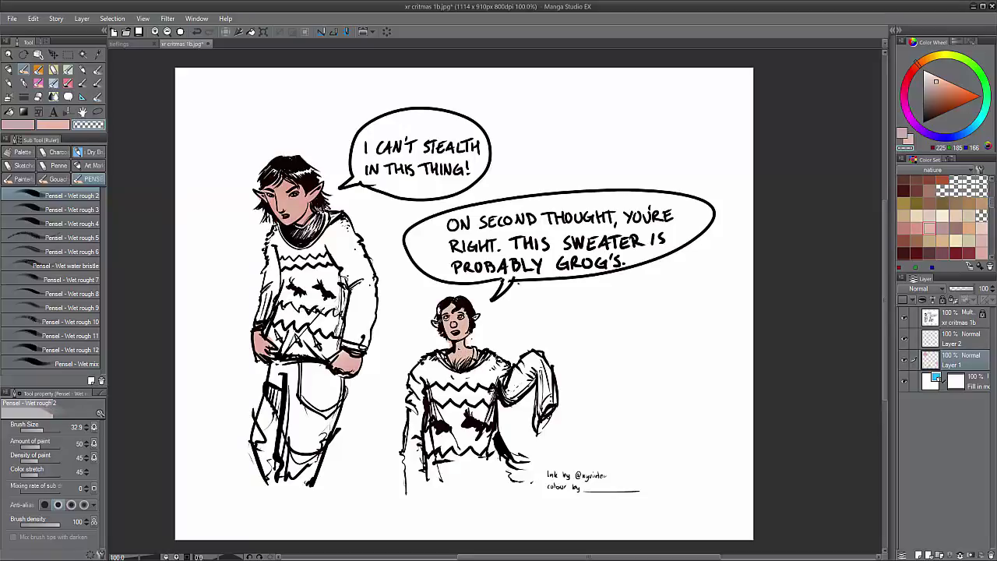
pyautogui.press('c')
pyautogui.press('[')
pyautogui.press('[')
pyautogui.press('[')
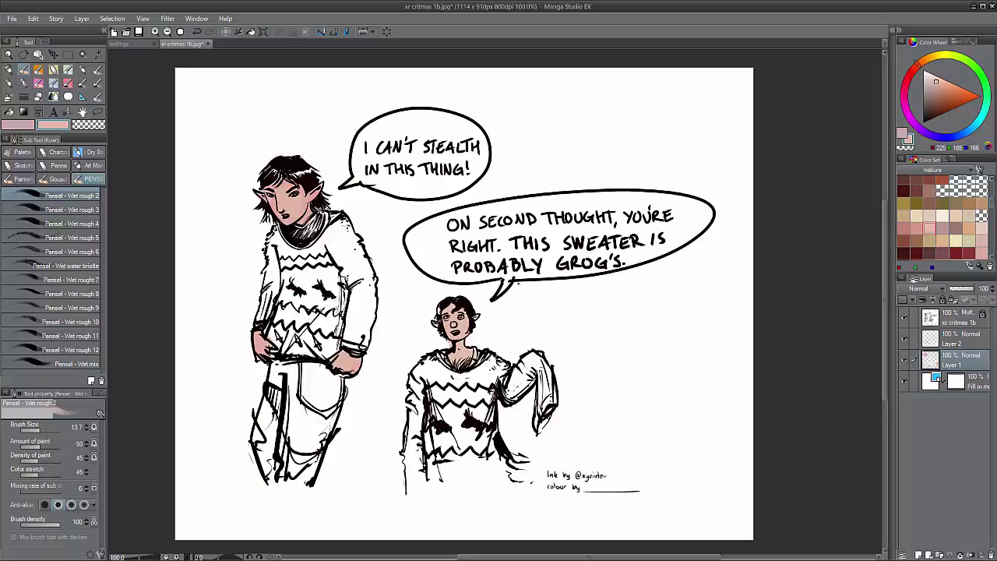
# Paint the taller figure's sweater and sleeves in muted teal, RGB 136, 191, 197, with brush size 24.1
pyautogui.click(980, 121)
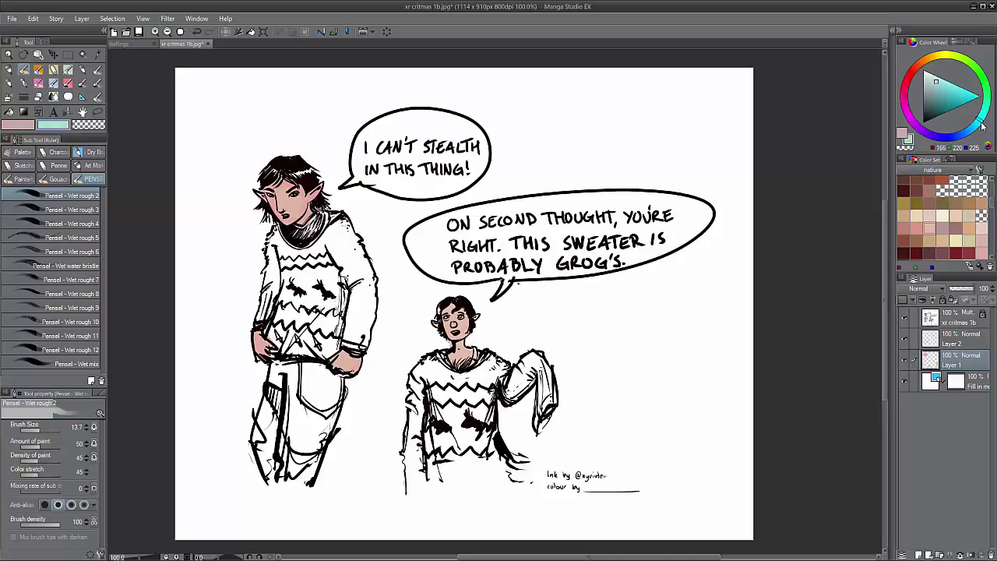
pyautogui.click(937, 89)
pyautogui.press(']')
pyautogui.press(']')
pyautogui.press(']')
pyautogui.press(']')
pyautogui.moveTo(314, 255)
pyautogui.mouseDown()
pyautogui.moveTo(319, 306)
pyautogui.moveTo(341, 315)
pyautogui.mouseUp()
pyautogui.moveTo(351, 276)
pyautogui.mouseDown()
pyautogui.moveTo(357, 332)
pyautogui.moveTo(370, 315)
pyautogui.moveTo(367, 283)
pyautogui.moveTo(349, 338)
pyautogui.moveTo(367, 348)
pyautogui.moveTo(363, 262)
pyautogui.moveTo(342, 282)
pyautogui.moveTo(333, 238)
pyautogui.moveTo(349, 221)
pyautogui.moveTo(315, 247)
pyautogui.mouseUp()
pyautogui.moveTo(326, 241)
pyautogui.mouseDown()
pyautogui.moveTo(302, 279)
pyautogui.moveTo(303, 251)
pyautogui.moveTo(281, 246)
pyautogui.moveTo(292, 260)
pyautogui.moveTo(272, 260)
pyautogui.moveTo(272, 285)
pyautogui.moveTo(288, 296)
pyautogui.moveTo(284, 313)
pyautogui.mouseUp()
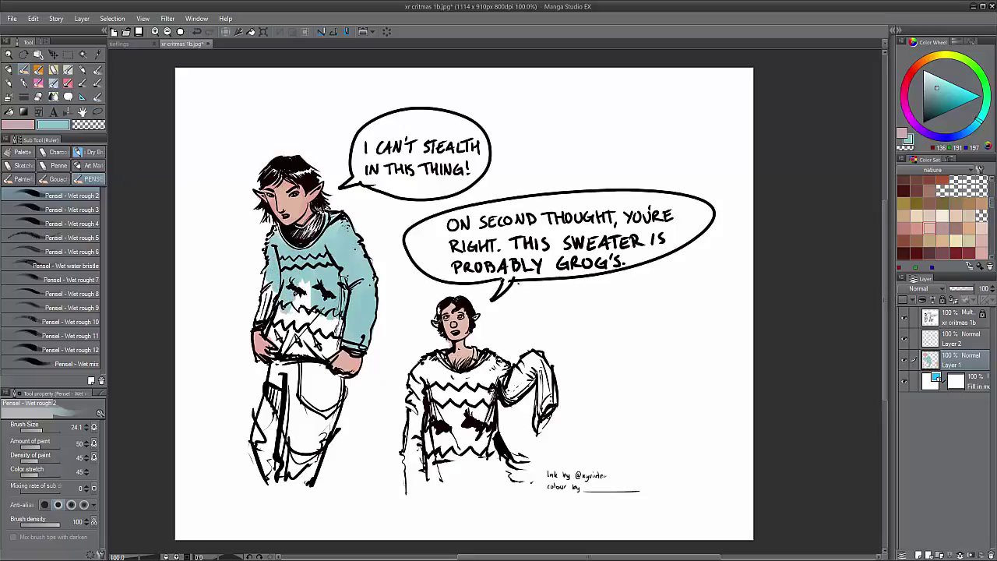
pyautogui.moveTo(294, 278)
pyautogui.mouseDown()
pyautogui.moveTo(313, 318)
pyautogui.moveTo(257, 319)
pyautogui.moveTo(276, 339)
pyautogui.moveTo(335, 343)
pyautogui.moveTo(325, 357)
pyautogui.mouseUp()
# Paint the upper zigzag band of the teal sweater red and its lower zigzag band white
pyautogui.click(909, 74)
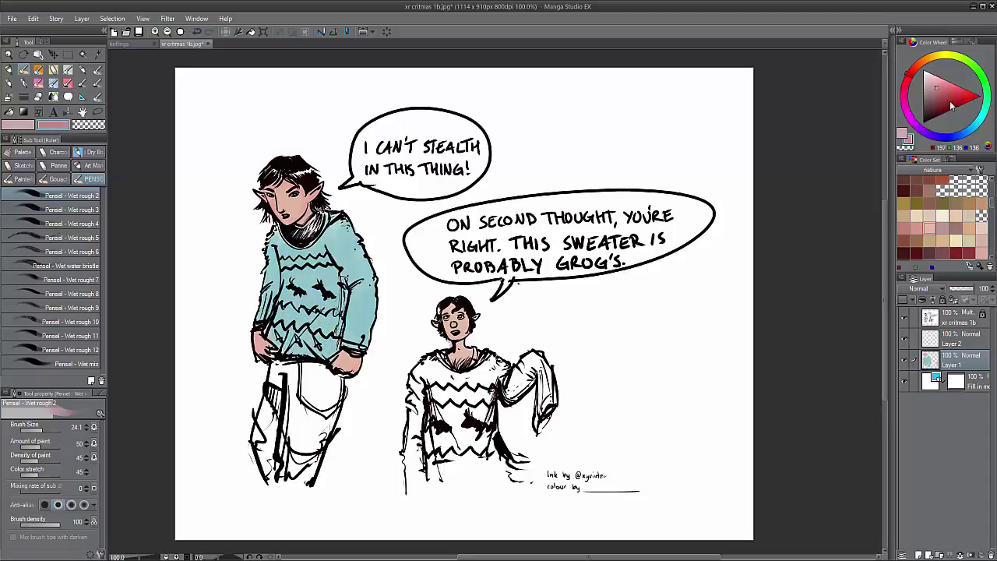
pyautogui.click(954, 101)
pyautogui.moveTo(283, 261)
pyautogui.mouseDown()
pyautogui.moveTo(321, 263)
pyautogui.moveTo(305, 289)
pyautogui.moveTo(293, 265)
pyautogui.moveTo(330, 262)
pyautogui.mouseUp()
pyautogui.hotkey('ctrl', 'z')
pyautogui.click(923, 71)
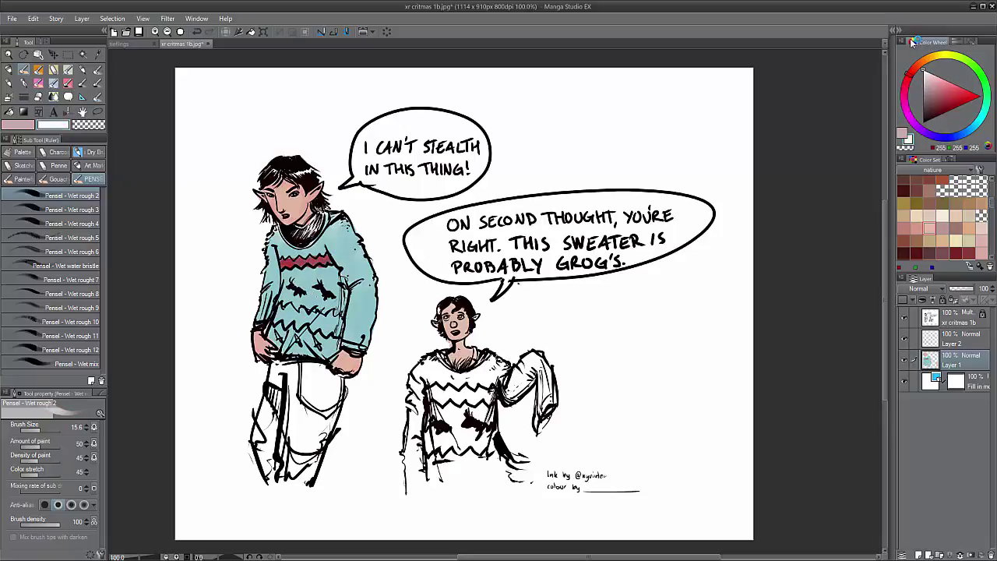
pyautogui.moveTo(274, 314); pyautogui.dragTo(345, 324)
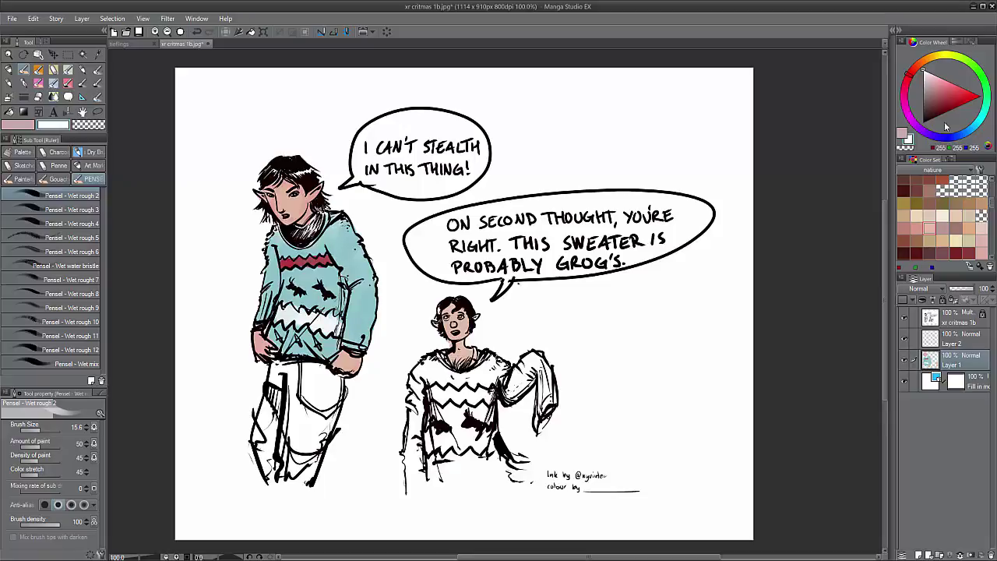
# Paint the body of the shorter figure's sweater soft green, RGB 137, 191, 160, with brush size 22.7, leaving the zigzag band white
pyautogui.click(986, 95)
pyautogui.click(936, 88)
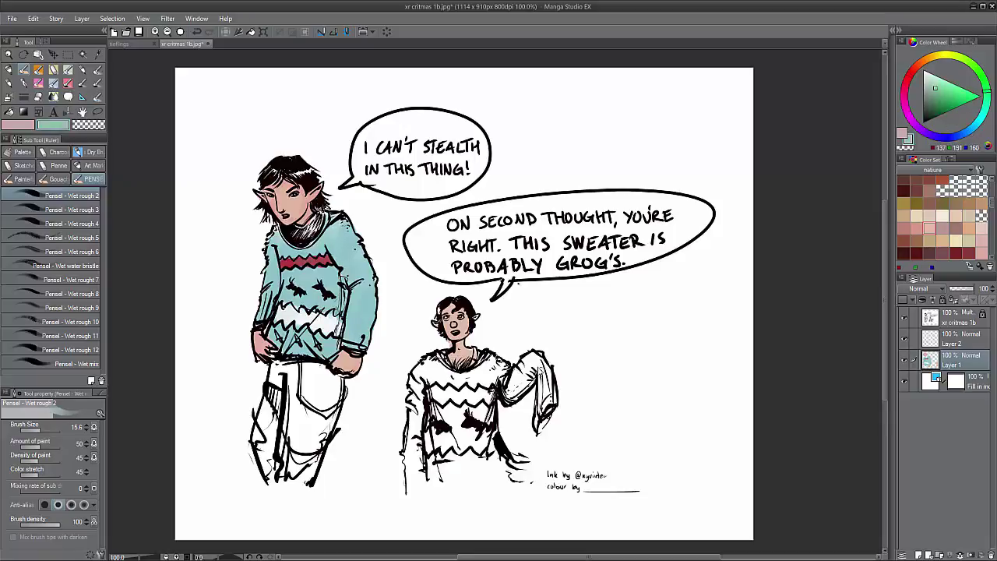
pyautogui.press(']')
pyautogui.press(']')
pyautogui.moveTo(428, 372)
pyautogui.mouseDown()
pyautogui.moveTo(474, 413)
pyautogui.moveTo(458, 411)
pyautogui.moveTo(485, 412)
pyautogui.moveTo(490, 446)
pyautogui.moveTo(429, 436)
pyautogui.moveTo(429, 447)
pyautogui.moveTo(433, 378)
pyautogui.moveTo(449, 379)
pyautogui.moveTo(433, 360)
pyautogui.moveTo(467, 378)
pyautogui.moveTo(497, 377)
pyautogui.moveTo(491, 363)
pyautogui.mouseUp()
pyautogui.hotkey('ctrl', 'z')
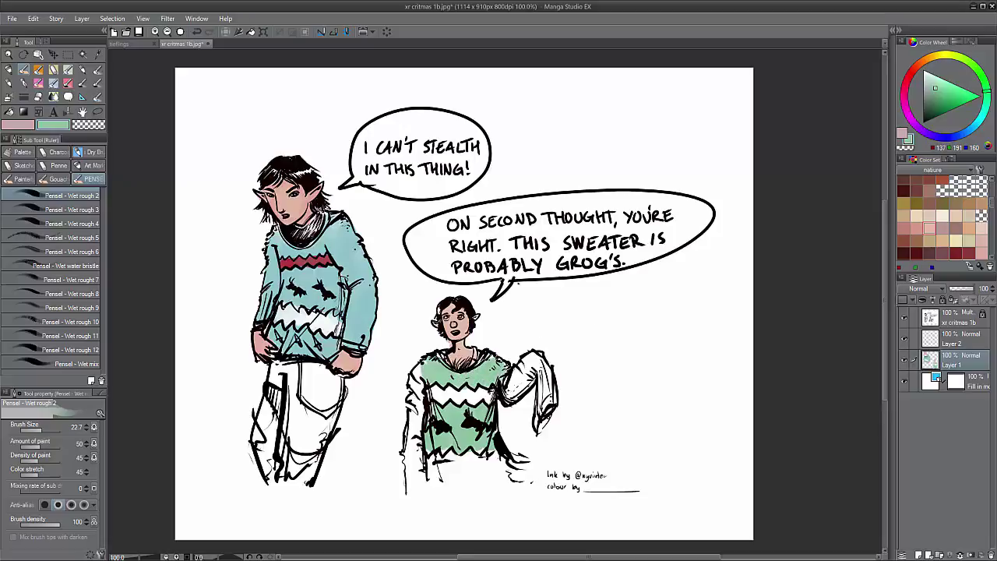
# Fill both sleeves of the shorter figure's sweater with the same soft green
pyautogui.moveTo(507, 386)
pyautogui.mouseDown()
pyautogui.moveTo(531, 360)
pyautogui.moveTo(514, 399)
pyautogui.mouseUp()
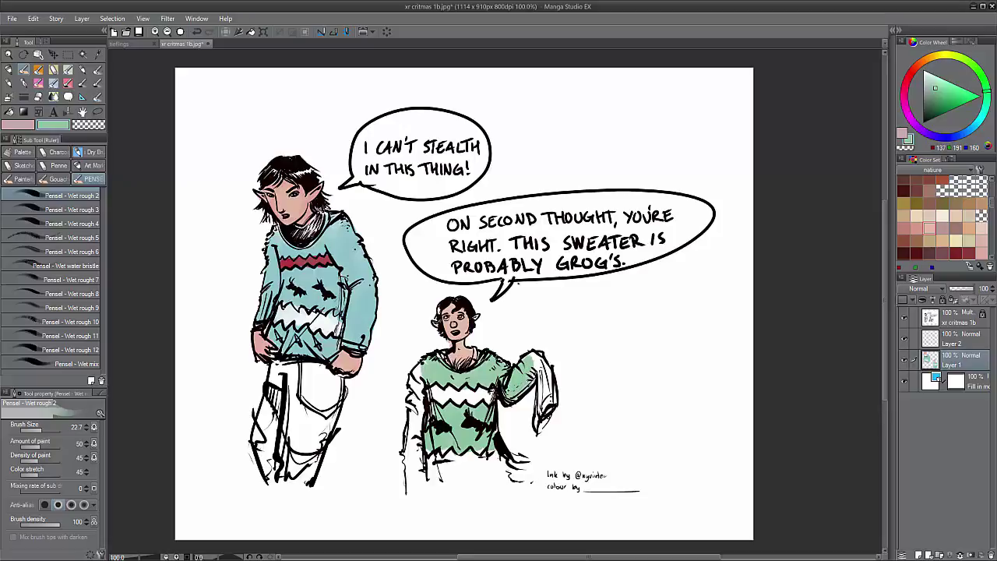
pyautogui.moveTo(533, 355)
pyautogui.mouseDown()
pyautogui.moveTo(548, 382)
pyautogui.moveTo(544, 409)
pyautogui.mouseUp()
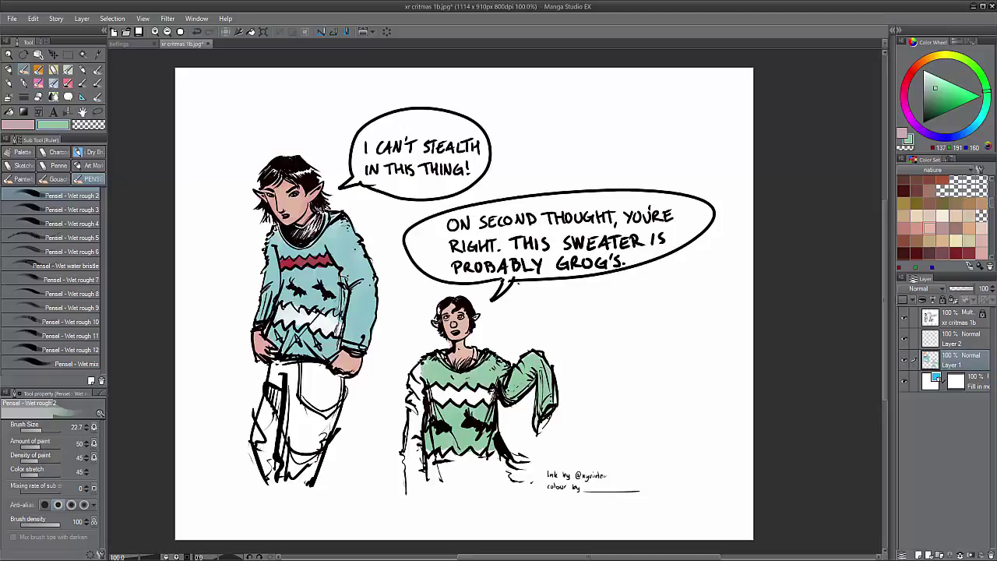
pyautogui.moveTo(416, 367); pyautogui.dragTo(410, 484)
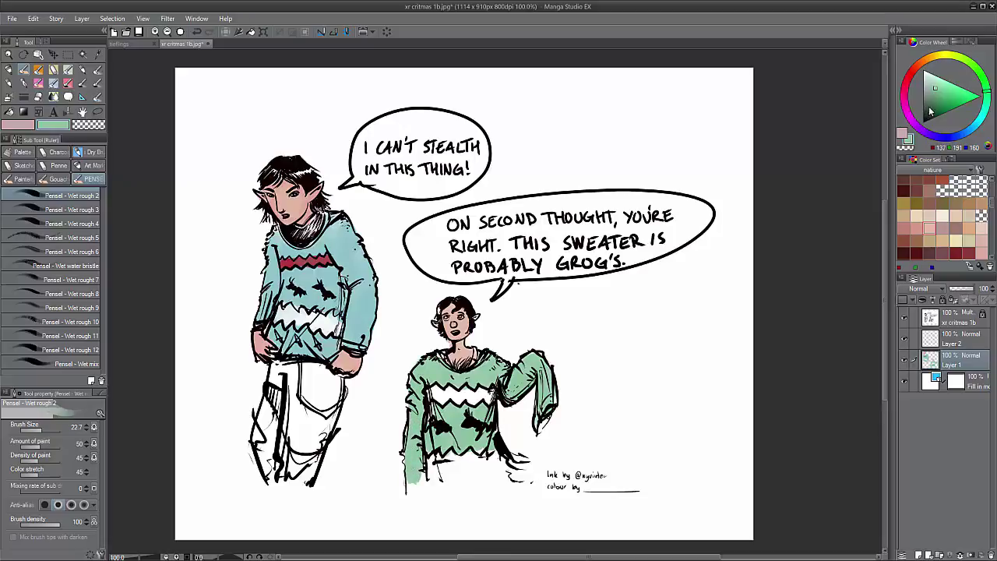
# Paint the taller figure's trousers, including the pocket, in dark reddish brown, RGB 88, 57, 56
pyautogui.click(929, 253)
pyautogui.moveTo(273, 363)
pyautogui.mouseDown()
pyautogui.moveTo(295, 420)
pyautogui.moveTo(285, 445)
pyautogui.mouseUp()
pyautogui.moveTo(292, 402)
pyautogui.mouseDown()
pyautogui.moveTo(310, 453)
pyautogui.moveTo(324, 413)
pyautogui.moveTo(327, 448)
pyautogui.moveTo(321, 416)
pyautogui.mouseUp()
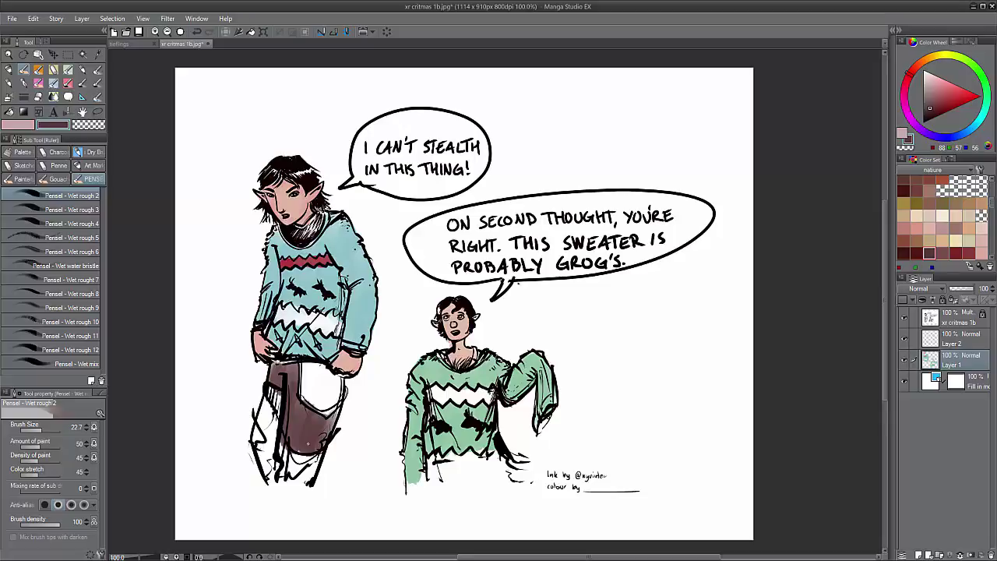
pyautogui.moveTo(265, 397); pyautogui.dragTo(270, 477)
pyautogui.moveTo(275, 458); pyautogui.dragTo(273, 475)
pyautogui.moveTo(259, 423); pyautogui.dragTo(259, 445)
pyautogui.moveTo(271, 388); pyautogui.dragTo(270, 421)
pyautogui.moveTo(278, 393)
pyautogui.mouseDown()
pyautogui.moveTo(288, 467)
pyautogui.moveTo(320, 486)
pyautogui.mouseUp()
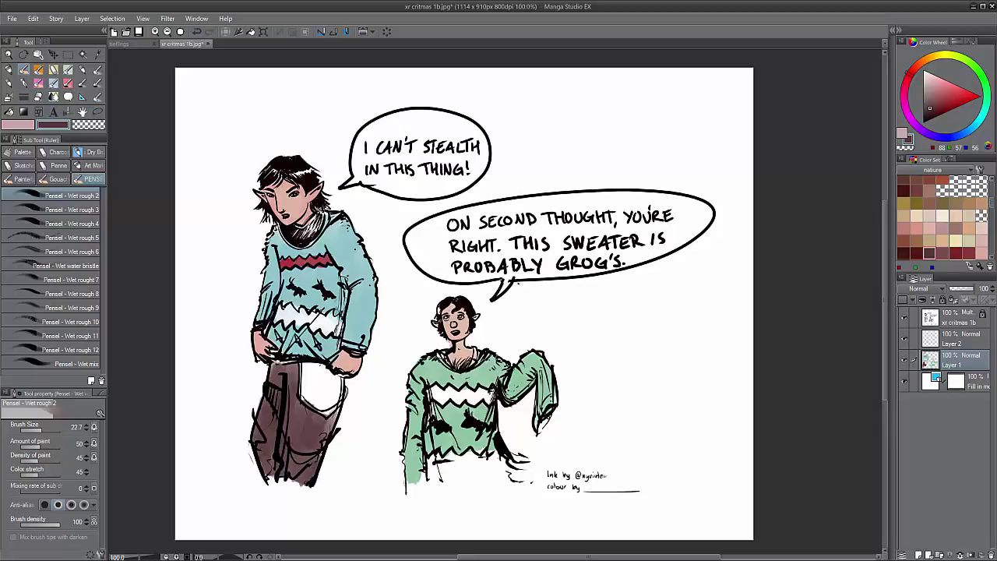
pyautogui.moveTo(327, 377)
pyautogui.mouseDown()
pyautogui.moveTo(343, 426)
pyautogui.moveTo(301, 411)
pyautogui.moveTo(315, 370)
pyautogui.moveTo(329, 385)
pyautogui.moveTo(311, 382)
pyautogui.mouseUp()
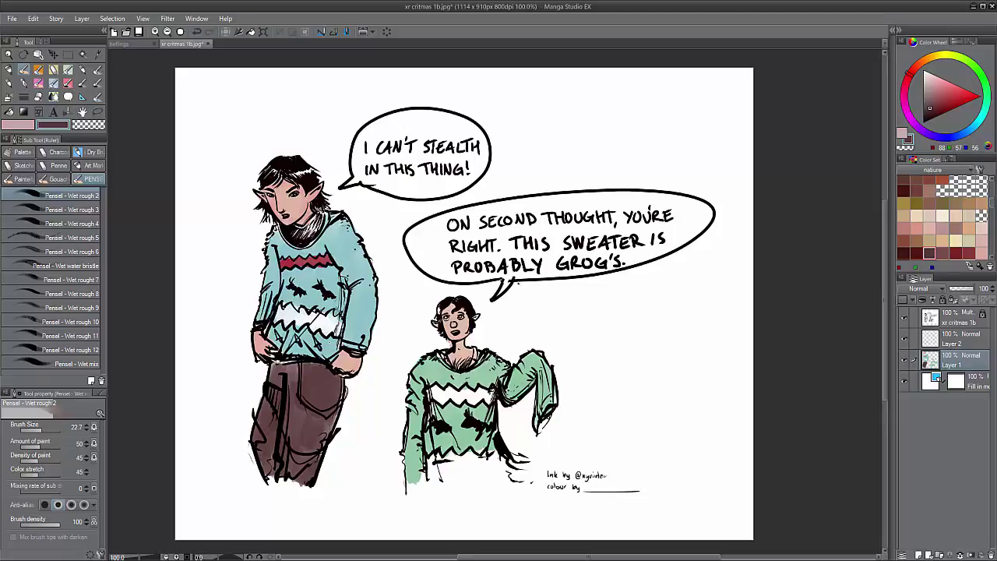
# Shade the taller figure's trouser leg and the folds of the teal sweater with dark teal, RGB 35, 87, 86
pyautogui.moveTo(939, 119); pyautogui.dragTo(939, 100)
pyautogui.click(929, 106)
pyautogui.click(983, 124)
pyautogui.click(934, 109)
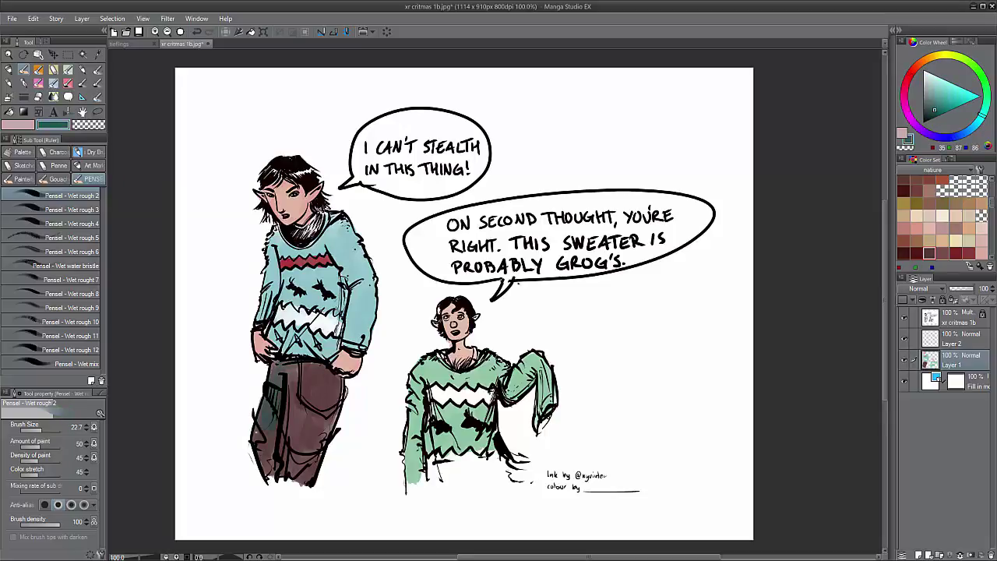
pyautogui.moveTo(282, 271)
pyautogui.mouseDown()
pyautogui.moveTo(285, 307)
pyautogui.moveTo(301, 302)
pyautogui.moveTo(290, 277)
pyautogui.moveTo(265, 318)
pyautogui.moveTo(273, 250)
pyautogui.mouseUp()
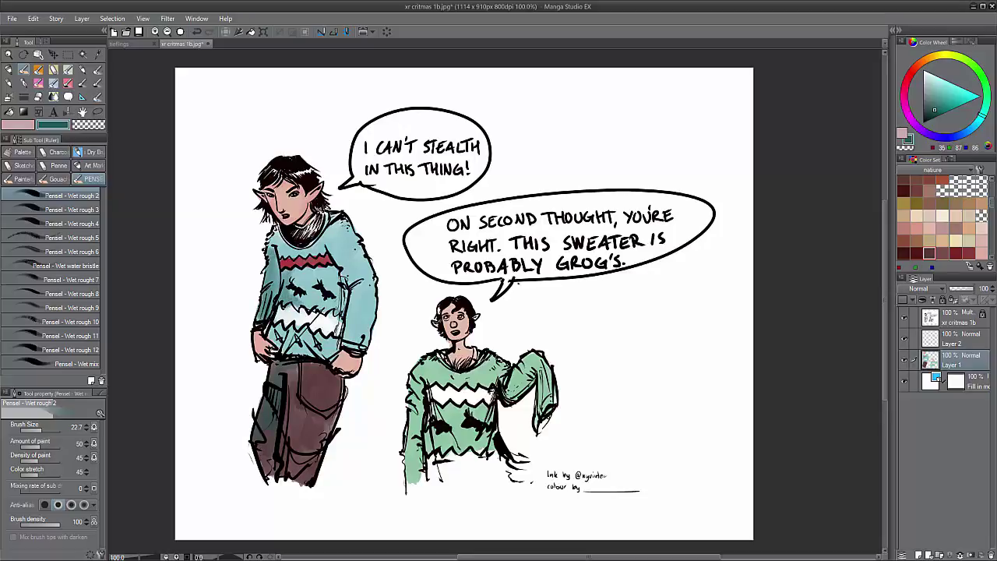
pyautogui.moveTo(270, 326)
pyautogui.mouseDown()
pyautogui.moveTo(287, 354)
pyautogui.moveTo(310, 350)
pyautogui.mouseUp()
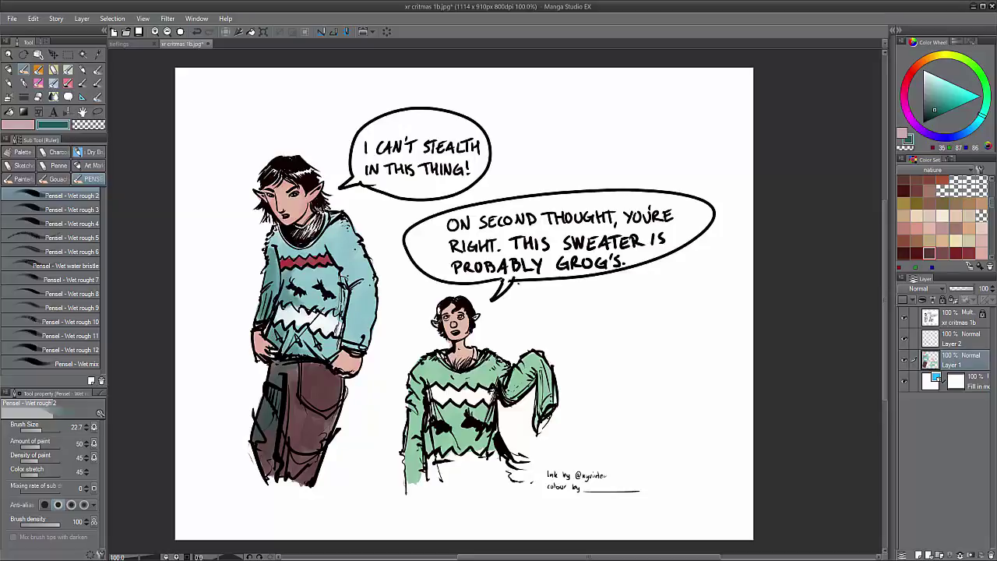
pyautogui.moveTo(341, 312)
pyautogui.mouseDown()
pyautogui.moveTo(336, 270)
pyautogui.moveTo(321, 312)
pyautogui.moveTo(327, 356)
pyautogui.moveTo(316, 351)
pyautogui.moveTo(334, 335)
pyautogui.moveTo(323, 317)
pyautogui.moveTo(353, 289)
pyautogui.moveTo(334, 247)
pyautogui.mouseUp()
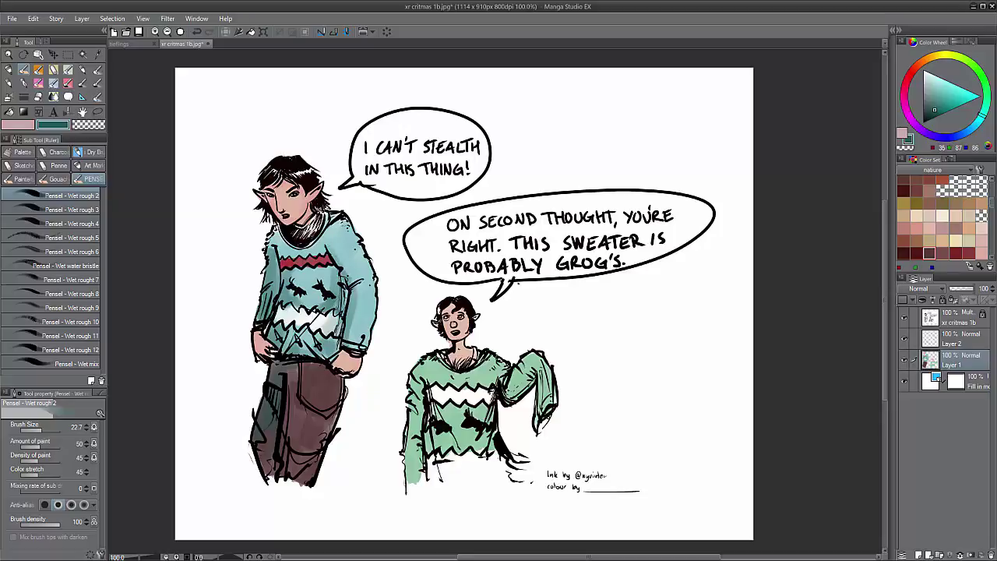
# Shade the body and sleeves of the green sweater with dark green, RGB 54, 93, 70
pyautogui.moveTo(982, 116); pyautogui.dragTo(986, 91)
pyautogui.click(931, 108)
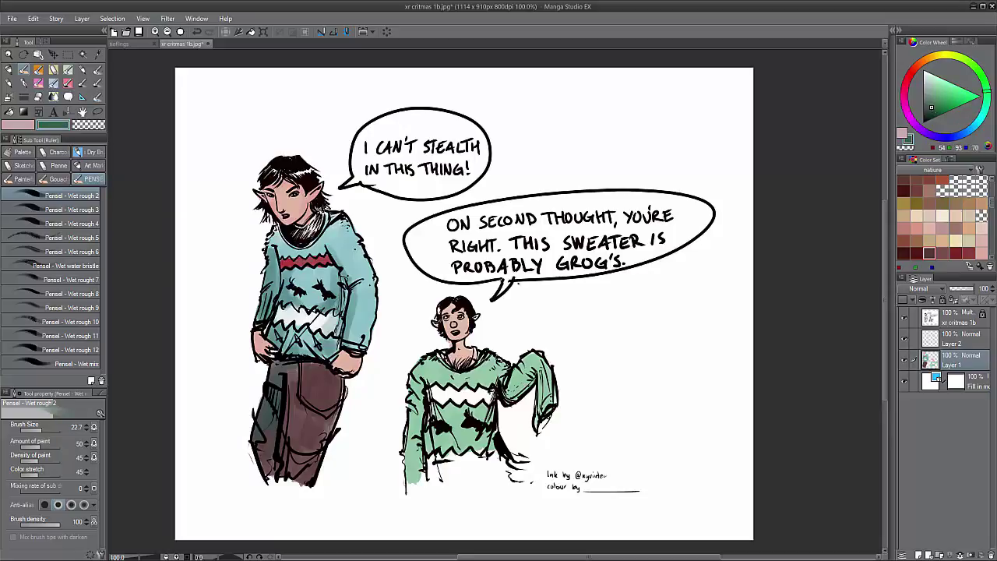
pyautogui.moveTo(419, 373); pyautogui.dragTo(413, 483)
pyautogui.moveTo(432, 404)
pyautogui.mouseDown()
pyautogui.moveTo(437, 459)
pyautogui.moveTo(493, 449)
pyautogui.mouseUp()
pyautogui.moveTo(504, 402); pyautogui.dragTo(537, 374)
pyautogui.moveTo(508, 399)
pyautogui.mouseDown()
pyautogui.moveTo(530, 375)
pyautogui.moveTo(515, 381)
pyautogui.mouseUp()
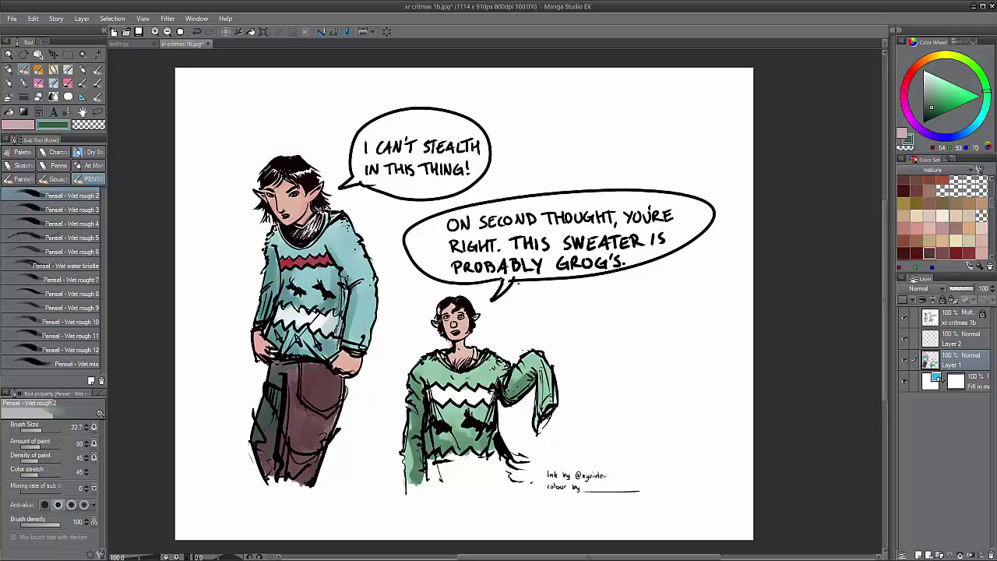
# Paint the green sweater's hem band crimson, RGB 232, 14, 52, and shade it with dark red, RGB 103, 30, 42
pyautogui.click(904, 228)
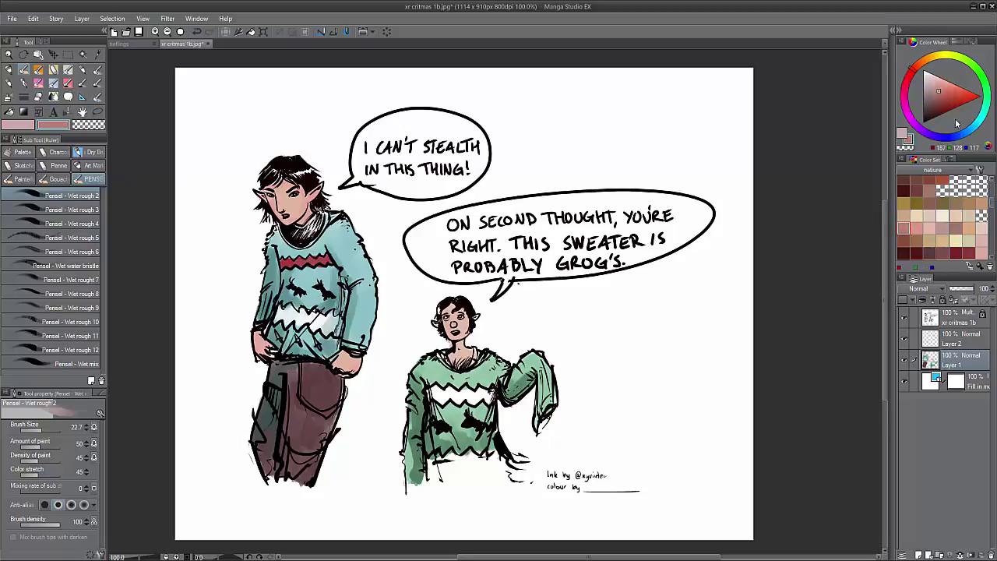
pyautogui.click(905, 81)
pyautogui.click(974, 98)
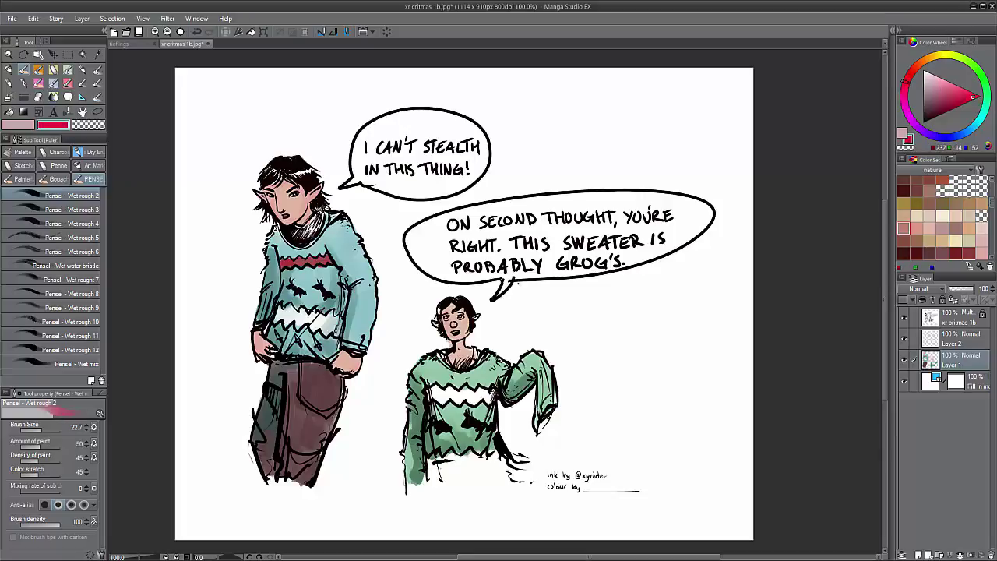
pyautogui.moveTo(429, 463); pyautogui.dragTo(507, 458)
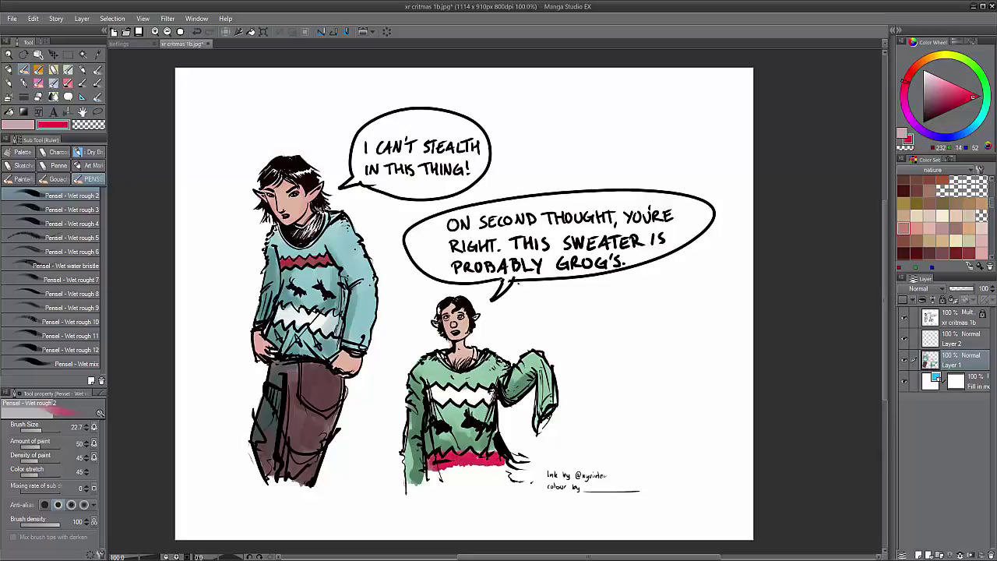
pyautogui.click(939, 111)
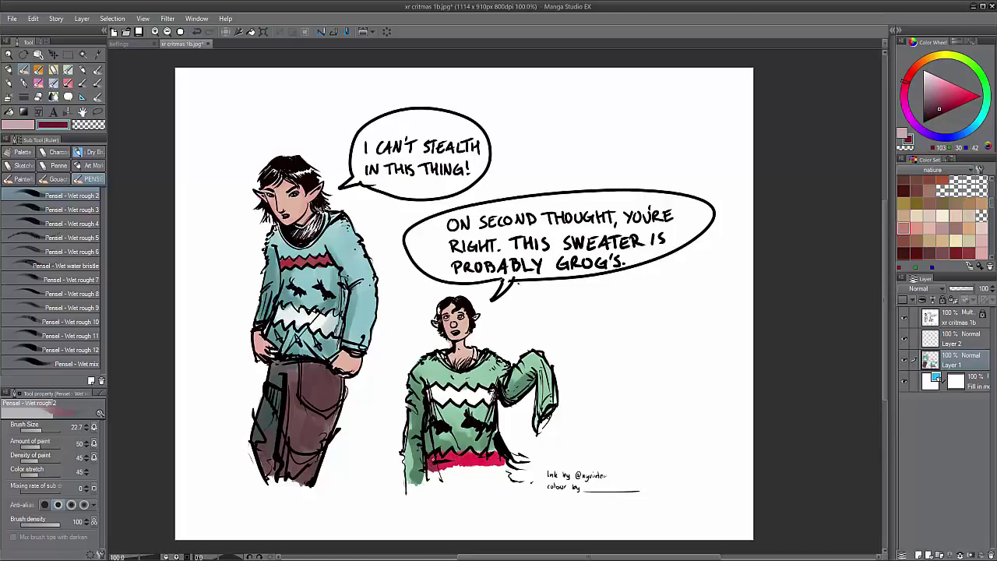
pyautogui.moveTo(430, 469); pyautogui.dragTo(455, 454)
# Shade the white zigzag band of the teal sweater with neutral grey, RGB 93, 93, 93
pyautogui.click(923, 103)
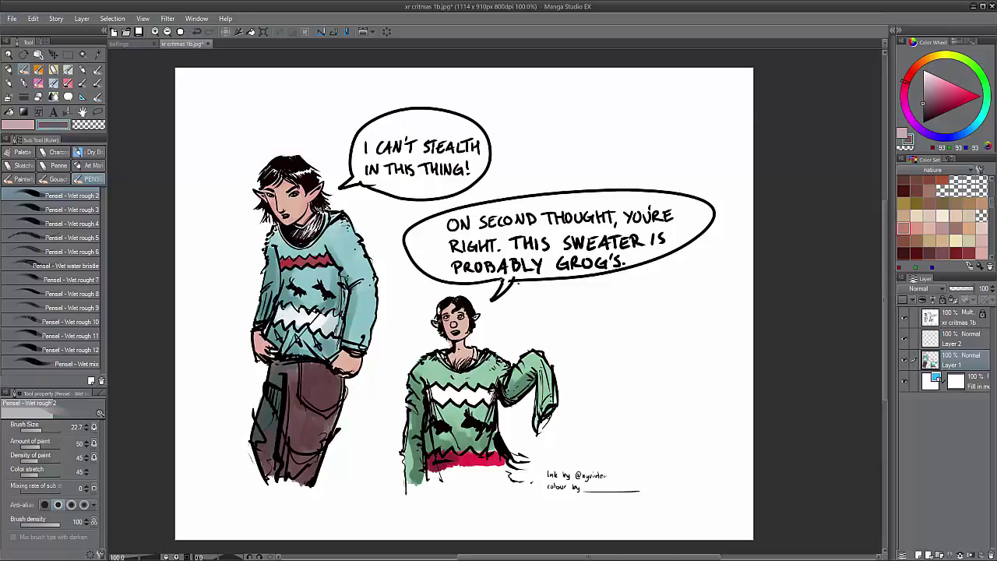
pyautogui.moveTo(276, 308)
pyautogui.mouseDown()
pyautogui.moveTo(282, 318)
pyautogui.moveTo(294, 306)
pyautogui.mouseUp()
# Try to shade the shorter figure's face with darker reddish skin tones using a small brush of size 8.1
pyautogui.scroll(-1, 301, 320)
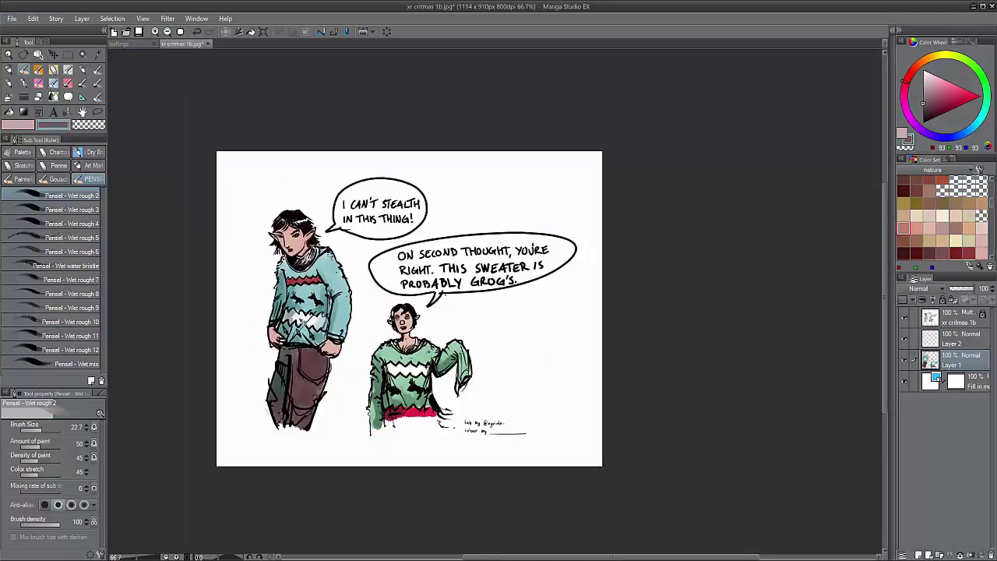
pyautogui.scroll(2, 302, 322)
pyautogui.moveTo(297, 343); pyautogui.dragTo(229, 292)
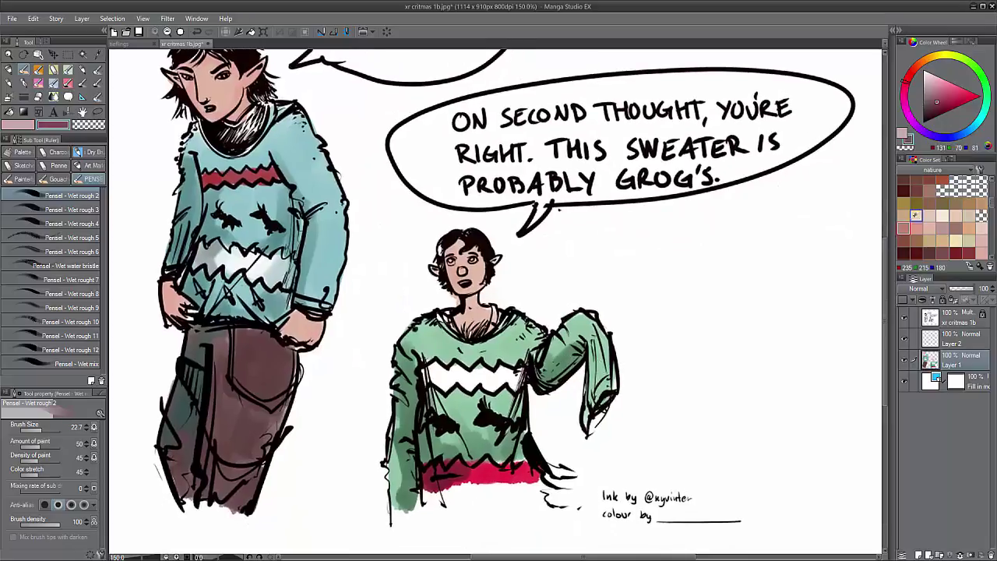
pyautogui.keyDown('alt'); pyautogui.click(467, 287); pyautogui.keyUp('alt')
pyautogui.moveTo(460, 284); pyautogui.dragTo(458, 304)
pyautogui.press('c')
pyautogui.press('c')
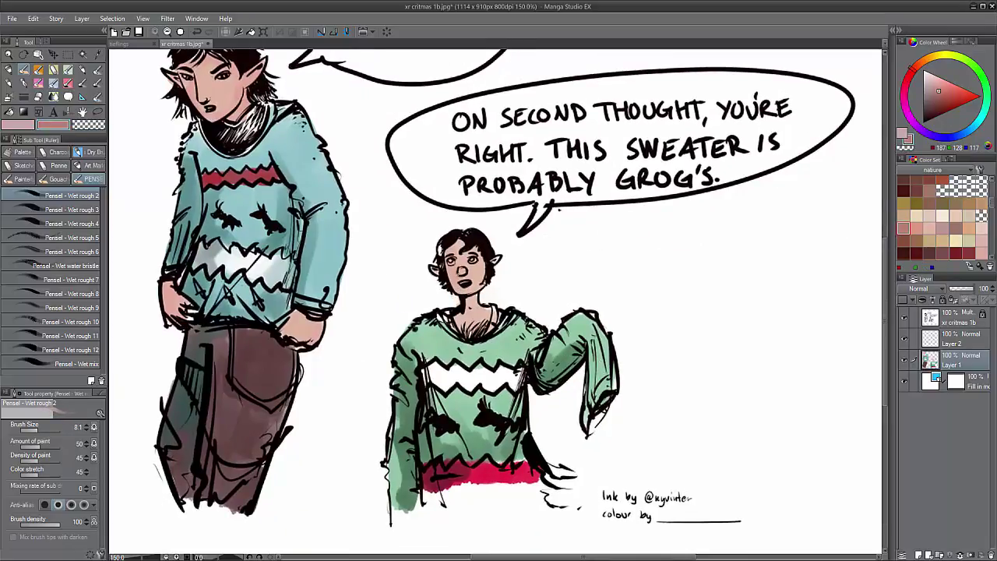
pyautogui.click(941, 106)
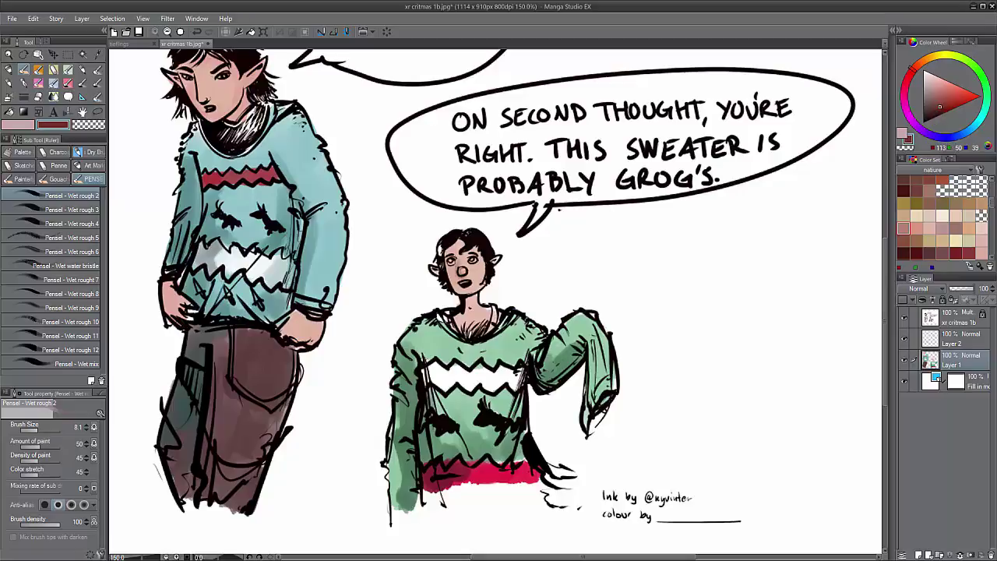
pyautogui.click(946, 95)
pyautogui.moveTo(460, 263); pyautogui.dragTo(459, 292)
# Add warm red shading, RGB 208, 97, 76, to the taller figure's face and the shorter figure's neck with brush size 17.2
pyautogui.click(953, 94)
pyautogui.hotkey('ctrl', 'z')
pyautogui.click(40, 430)
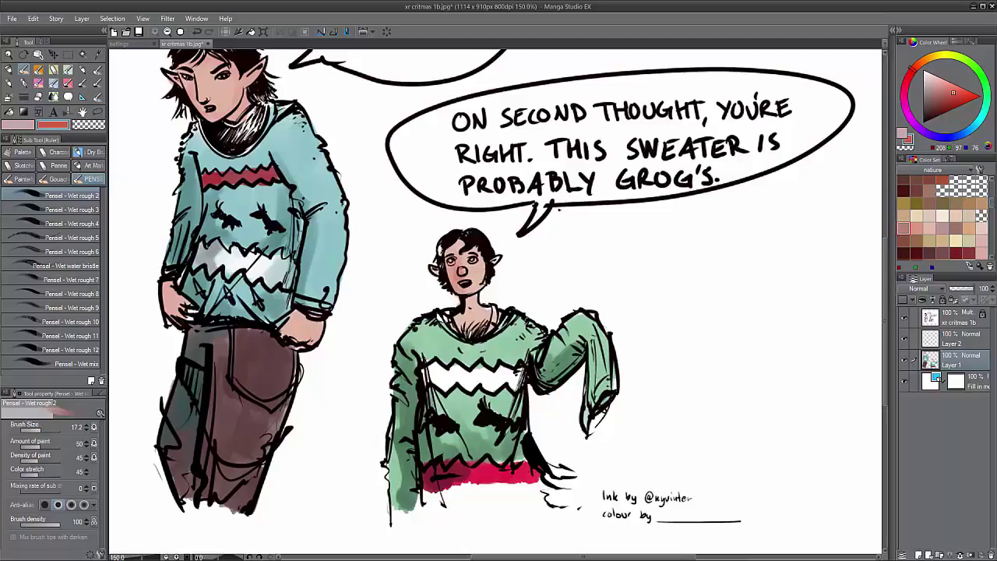
pyautogui.moveTo(196, 81)
pyautogui.mouseDown()
pyautogui.moveTo(199, 108)
pyautogui.moveTo(222, 116)
pyautogui.mouseUp()
pyautogui.moveTo(469, 300); pyautogui.dragTo(466, 327)
# Paint the shorter figure's inner shirt collar muted blue, RGB 84, 123, 152, with brush size 5.0
pyautogui.moveTo(926, 79); pyautogui.dragTo(924, 71)
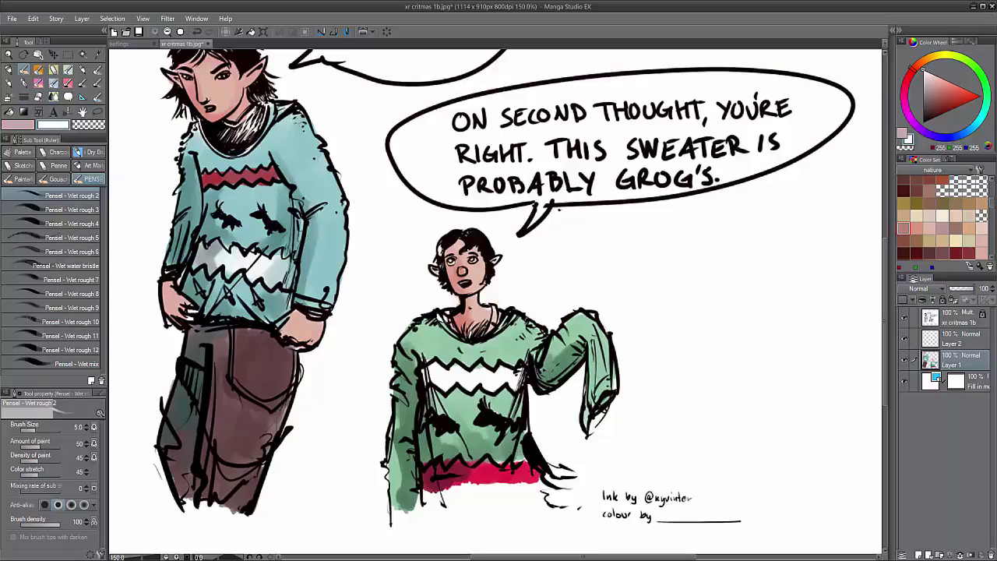
pyautogui.click(939, 98)
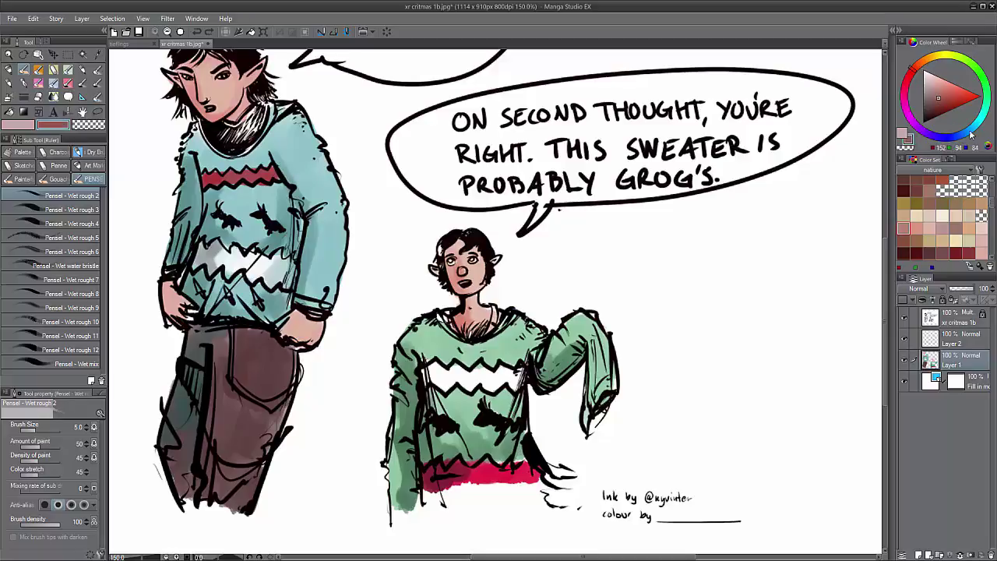
pyautogui.click(968, 137)
pyautogui.moveTo(495, 312)
pyautogui.mouseDown()
pyautogui.moveTo(493, 327)
pyautogui.moveTo(450, 329)
pyautogui.mouseUp()
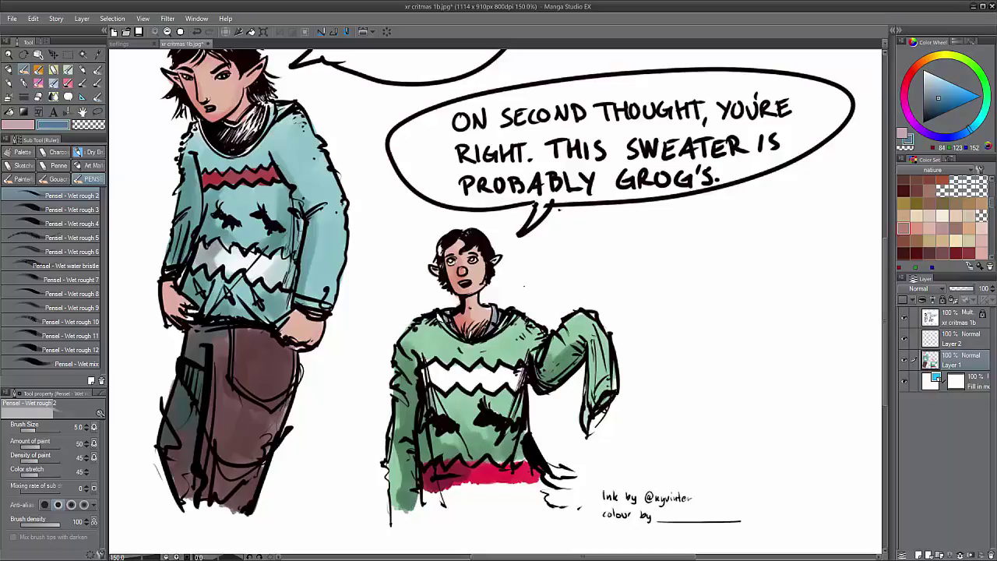
pyautogui.keyDown('alt'); pyautogui.click(503, 457); pyautogui.keyUp('alt')
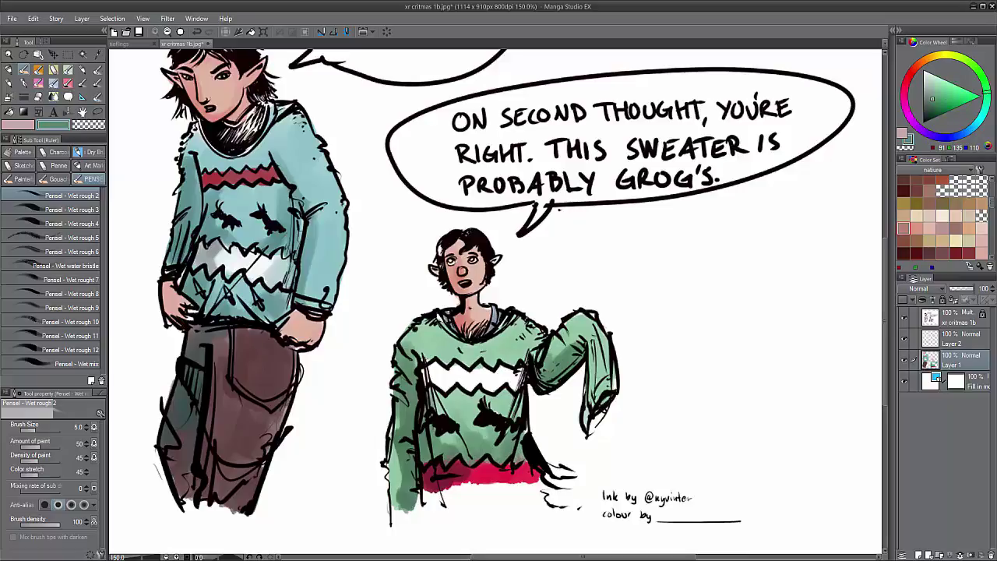
# Try to shade the taller figure's hand beside the hip with muted reddish brown, RGB 149, 88, 76, using brush size 34.6
pyautogui.keyDown('alt'); pyautogui.click(181, 305); pyautogui.keyUp('alt')
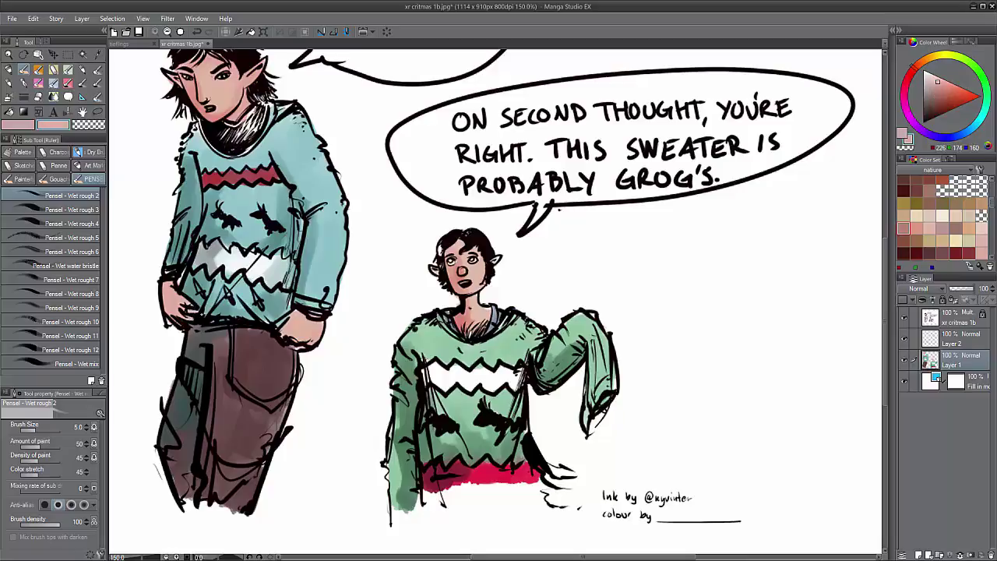
pyautogui.click(943, 100)
pyautogui.moveTo(165, 283)
pyautogui.mouseDown()
pyautogui.moveTo(175, 314)
pyautogui.moveTo(191, 319)
pyautogui.mouseUp()
pyautogui.click(43, 430)
pyautogui.hotkey('ctrl', 'z')
pyautogui.moveTo(164, 279); pyautogui.dragTo(173, 318)
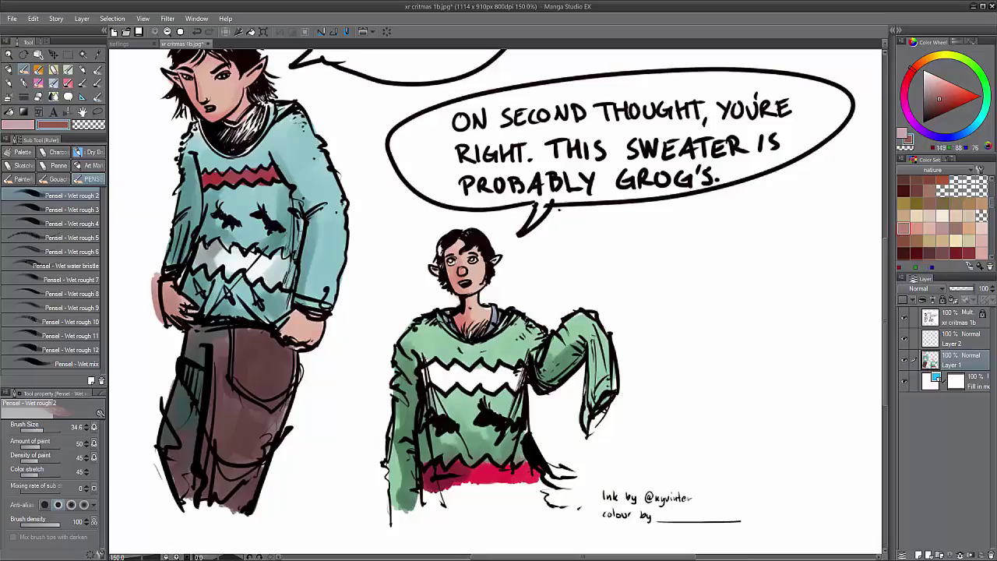
pyautogui.hotkey('ctrl', 'z')
# Shade the taller figure's hand beside the hip with deeper red, RGB 156, 63, 45, using brush size 18.6
pyautogui.click(948, 103)
pyautogui.press('[')
pyautogui.press('[')
pyautogui.press('[')
pyautogui.moveTo(164, 283); pyautogui.dragTo(182, 316)
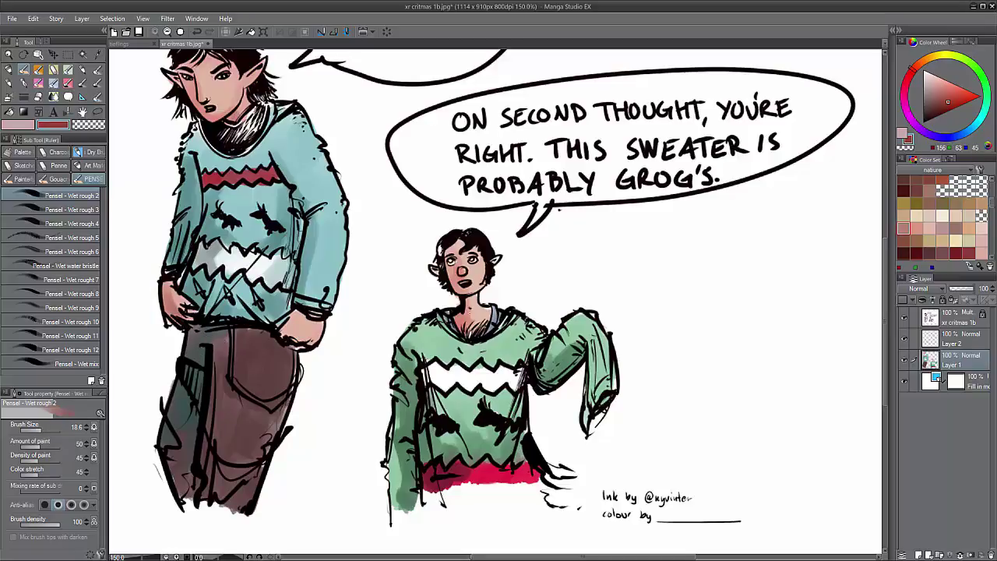
# Deepen the shading on the teal sweater with RGB 111, 163, 168 and on the green sweater with RGB 101, 149, 121
pyautogui.scroll(-4, 471, 300)
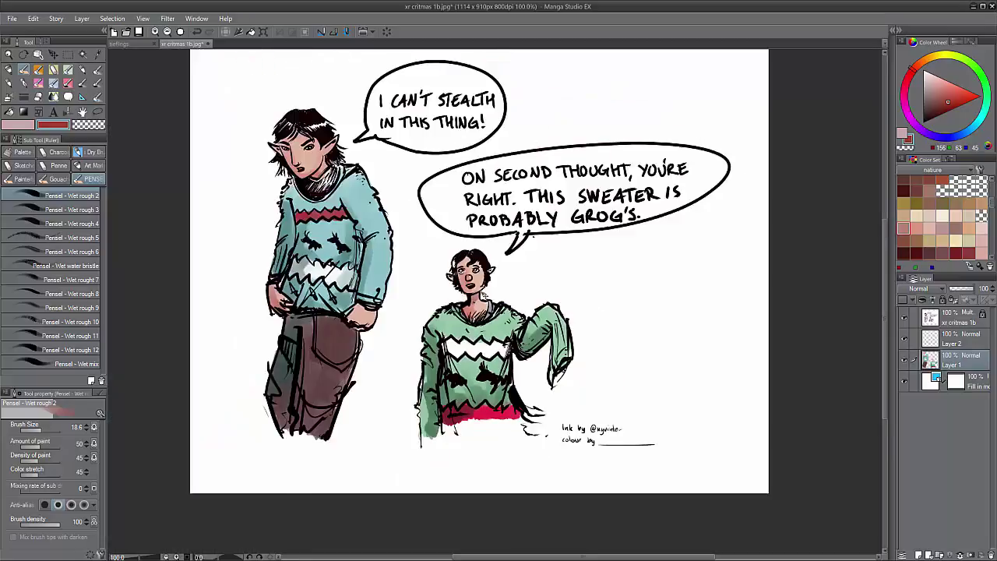
pyautogui.scroll(2, 484, 294)
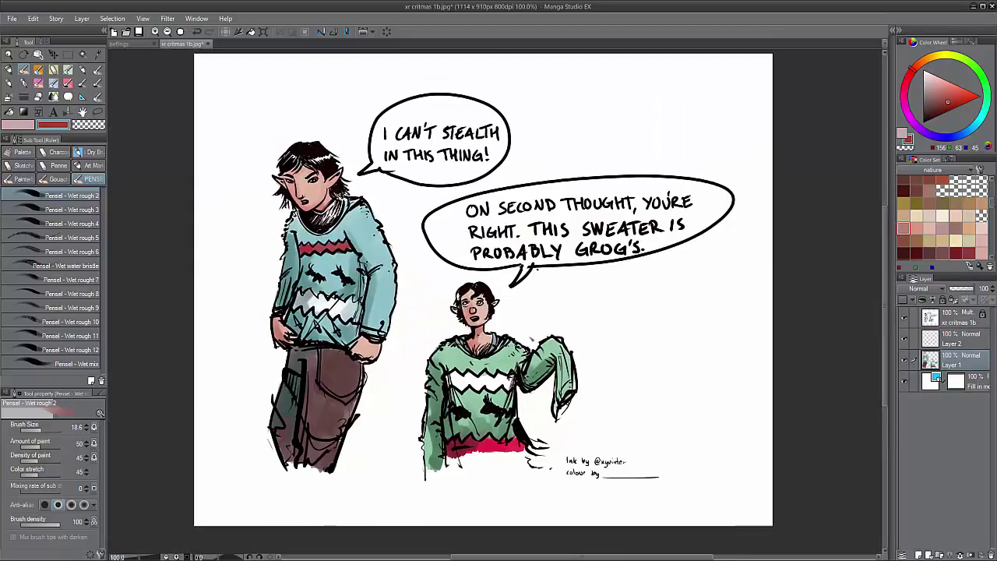
pyautogui.keyDown('alt'); pyautogui.click(355, 233); pyautogui.keyUp('alt')
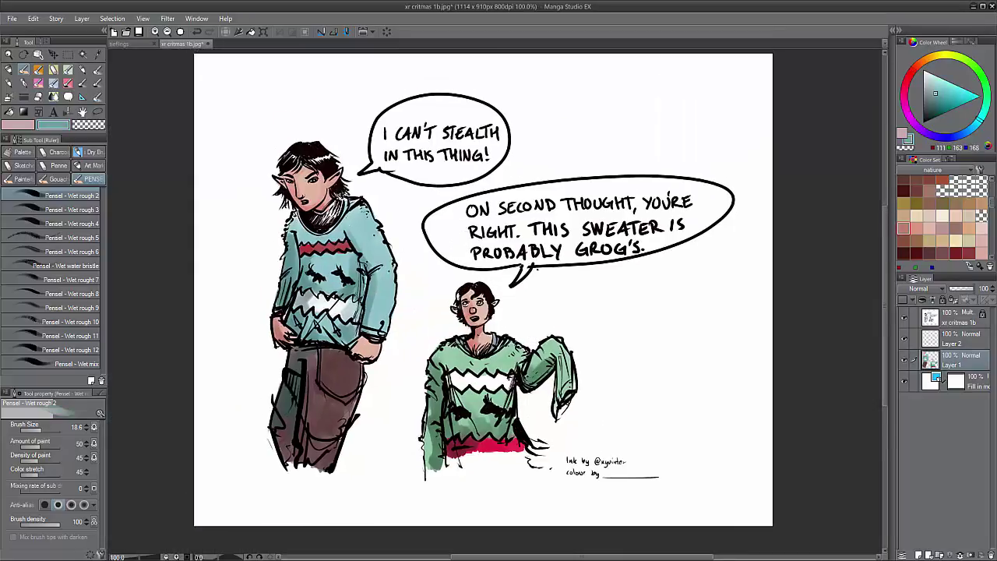
pyautogui.moveTo(346, 216); pyautogui.dragTo(382, 284)
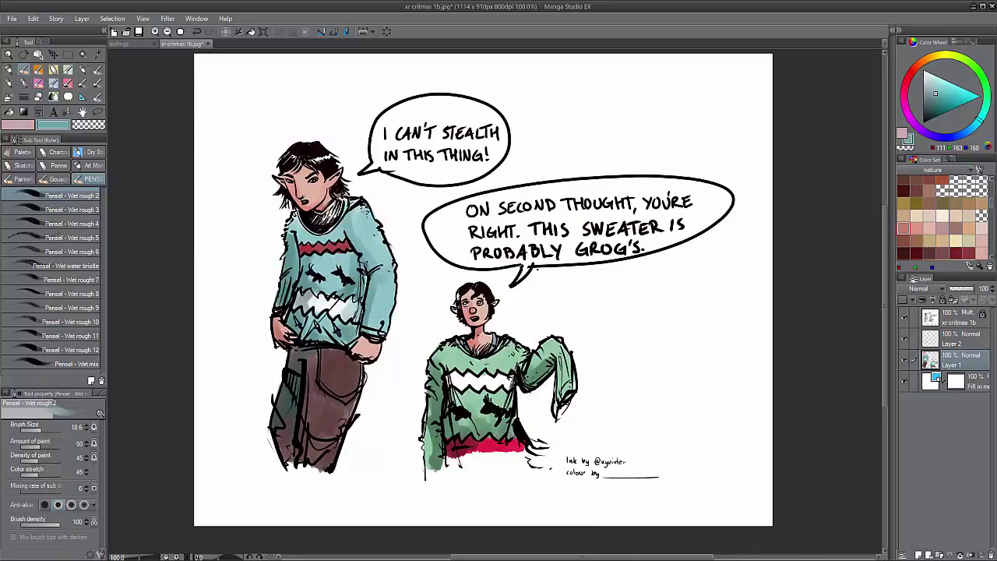
pyautogui.moveTo(381, 332)
pyautogui.mouseDown()
pyautogui.moveTo(372, 316)
pyautogui.moveTo(379, 331)
pyautogui.mouseUp()
pyautogui.moveTo(295, 218)
pyautogui.mouseDown()
pyautogui.moveTo(289, 245)
pyautogui.moveTo(295, 230)
pyautogui.mouseUp()
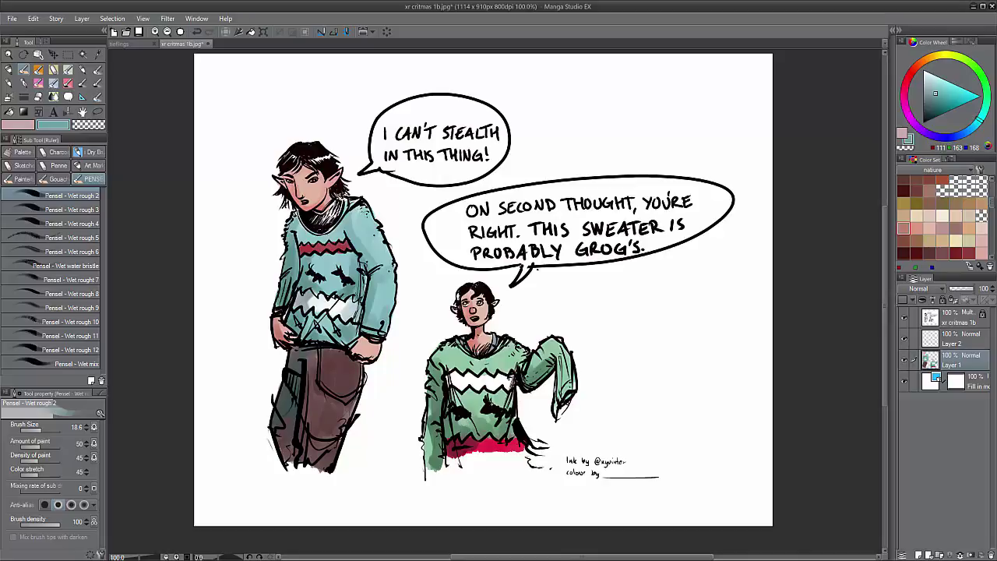
pyautogui.keyDown('alt'); pyautogui.click(465, 427); pyautogui.keyUp('alt')
pyautogui.moveTo(459, 388)
pyautogui.mouseDown()
pyautogui.moveTo(458, 406)
pyautogui.moveTo(466, 393)
pyautogui.moveTo(446, 356)
pyautogui.moveTo(485, 370)
pyautogui.mouseUp()
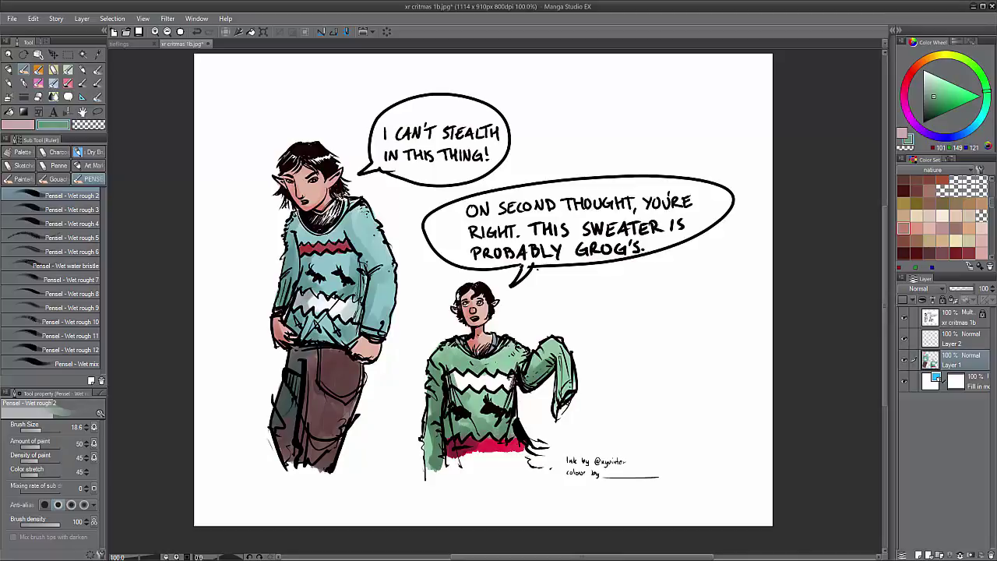
# Add dark reddish-brown shading, RGB 88, 57, 56, to the taller figure's trousers and around the waist
pyautogui.click(929, 252)
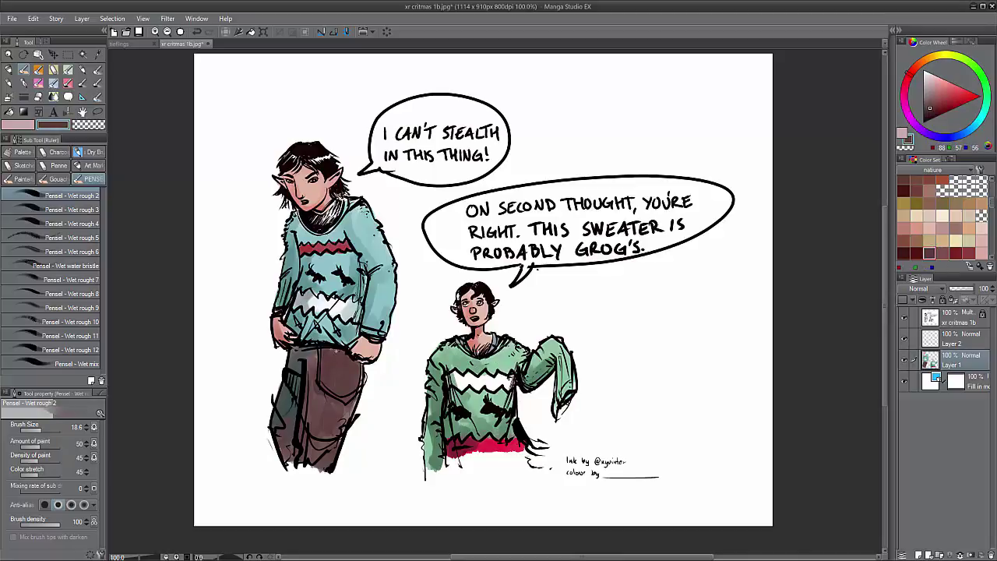
pyautogui.moveTo(337, 351)
pyautogui.mouseDown()
pyautogui.moveTo(325, 351)
pyautogui.moveTo(310, 425)
pyautogui.moveTo(310, 467)
pyautogui.moveTo(321, 461)
pyautogui.mouseUp()
pyautogui.keyDown('alt'); pyautogui.click(317, 396); pyautogui.keyUp('alt')
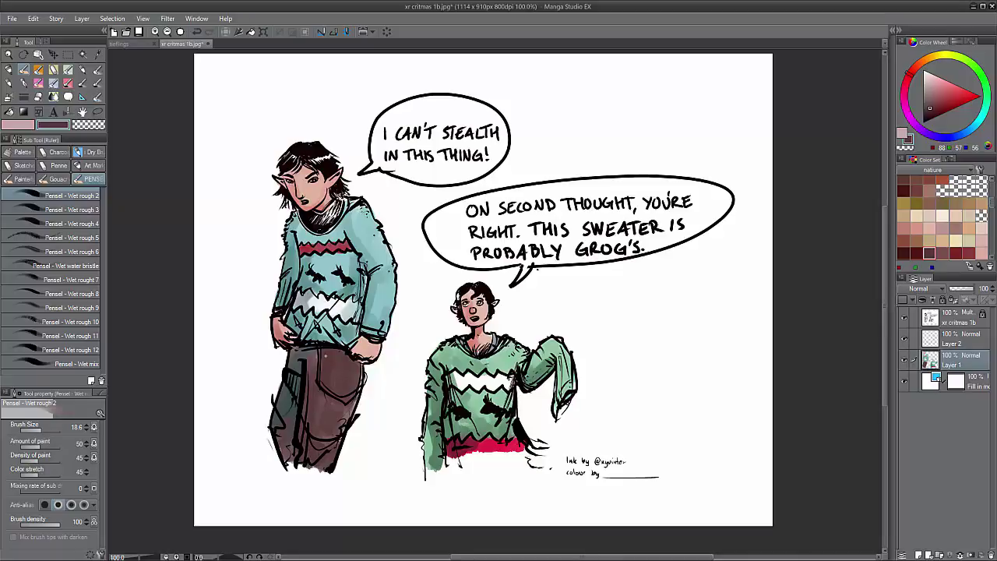
pyautogui.moveTo(315, 351)
pyautogui.mouseDown()
pyautogui.moveTo(310, 372)
pyautogui.moveTo(302, 356)
pyautogui.mouseUp()
# Paint the hatched neck area inside the teal sweater's collar dark purple
pyautogui.moveTo(954, 139); pyautogui.dragTo(913, 124)
pyautogui.click(929, 114)
pyautogui.moveTo(310, 224)
pyautogui.mouseDown()
pyautogui.moveTo(337, 201)
pyautogui.moveTo(317, 216)
pyautogui.moveTo(333, 221)
pyautogui.moveTo(343, 202)
pyautogui.moveTo(302, 230)
pyautogui.mouseUp()
# Shade the taller figure's face with muted magenta, RGB 156, 75, 95, and sample the lighter skin tone for blending
pyautogui.keyDown('alt'); pyautogui.click(348, 223); pyautogui.keyUp('alt')
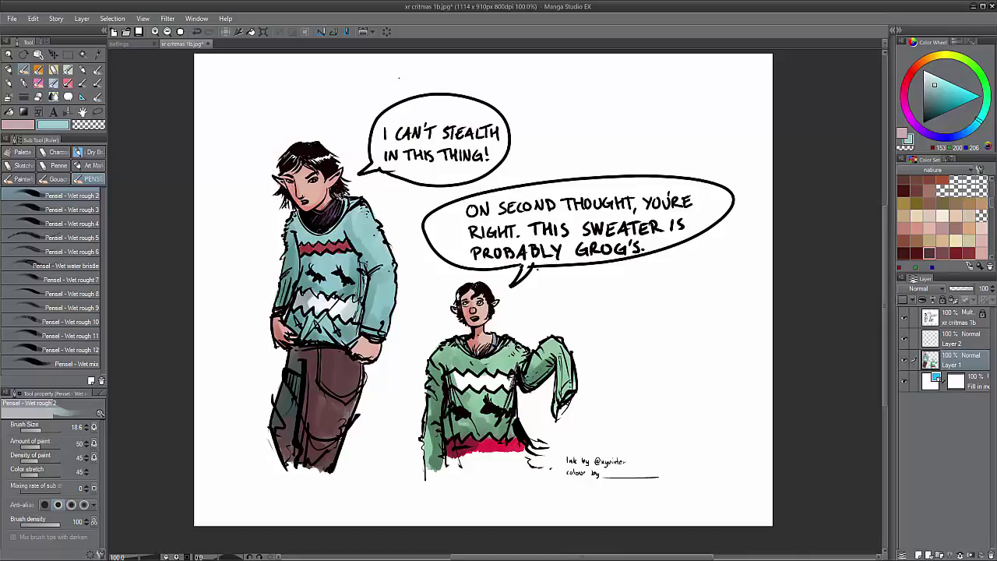
pyautogui.click(906, 85)
pyautogui.click(941, 98)
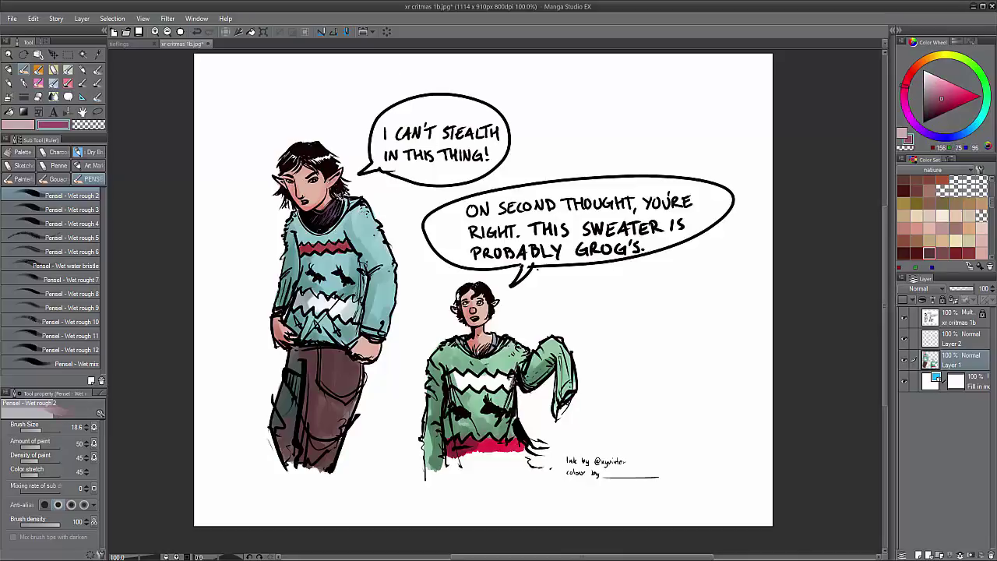
pyautogui.moveTo(280, 181); pyautogui.dragTo(323, 187)
pyautogui.keyDown('alt'); pyautogui.click(321, 189); pyautogui.keyUp('alt')
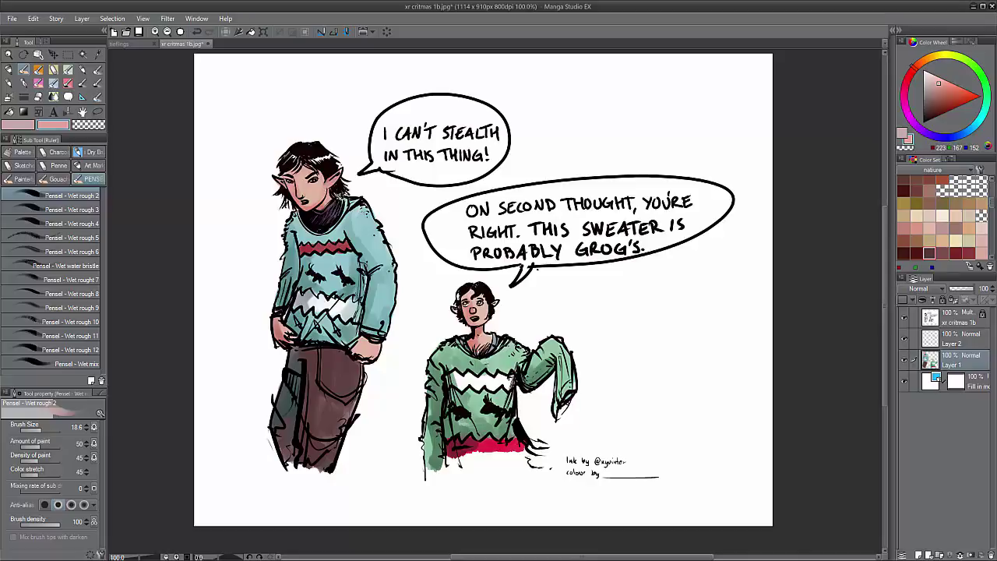